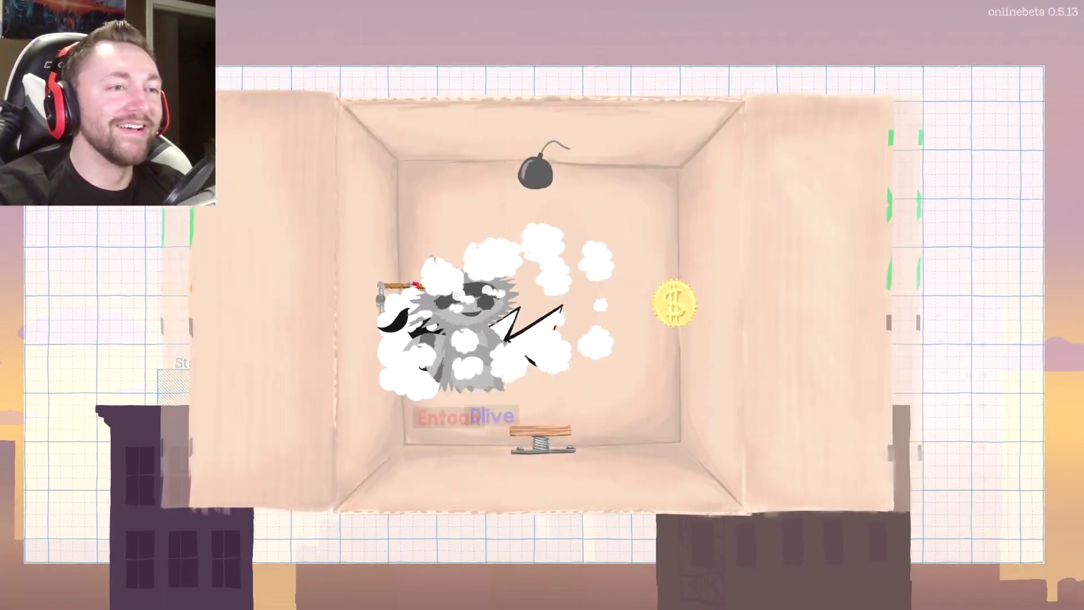
pyautogui.click(549, 424)
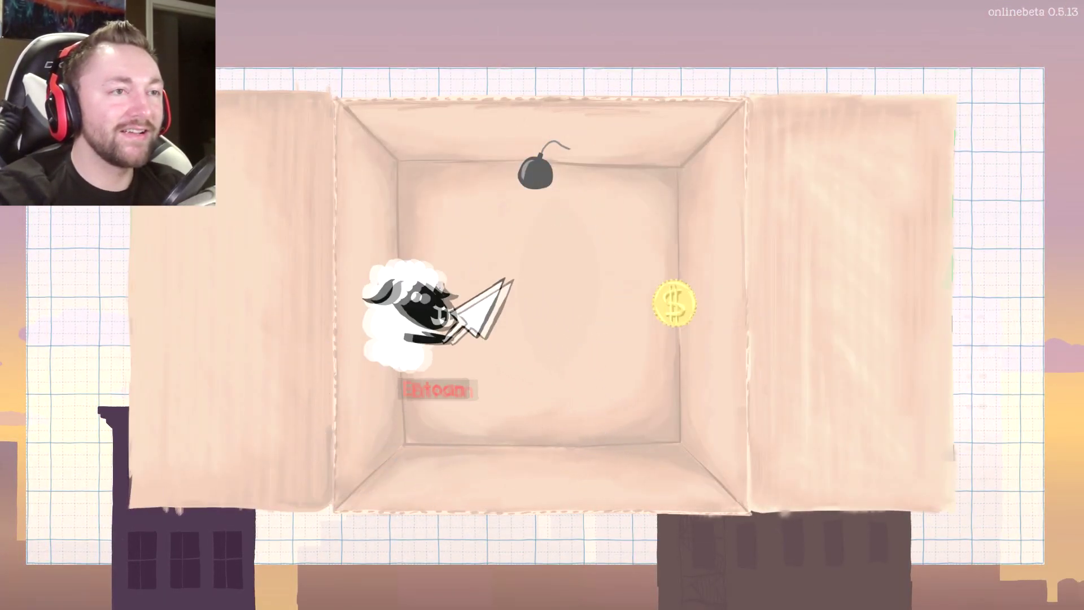
pyautogui.click(411, 288)
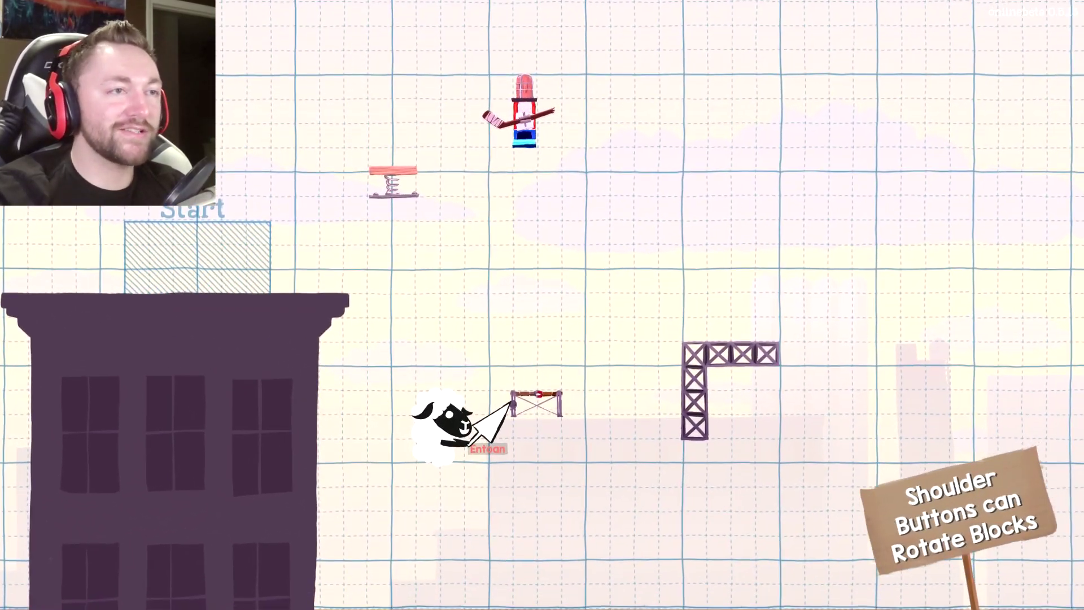
pyautogui.click(510, 408)
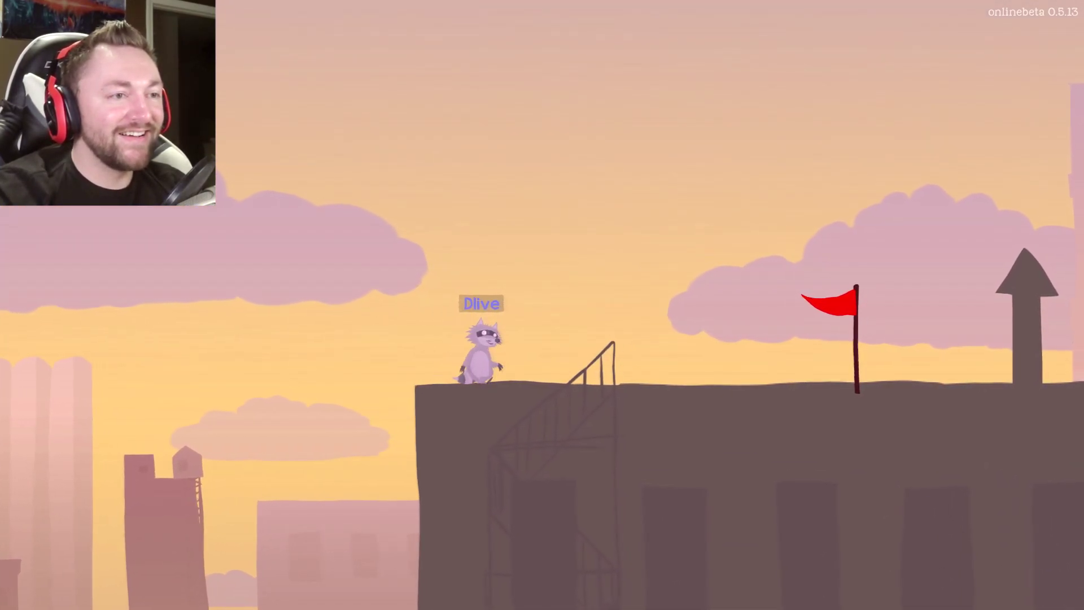
pyautogui.press('Right')
pyautogui.press('Right')
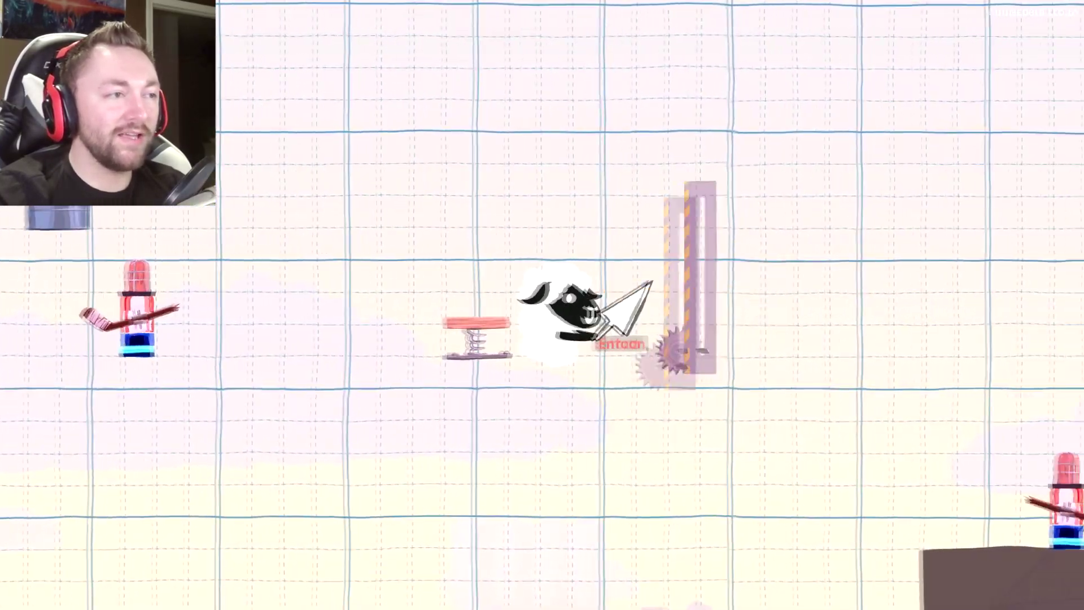
pyautogui.click(562, 259)
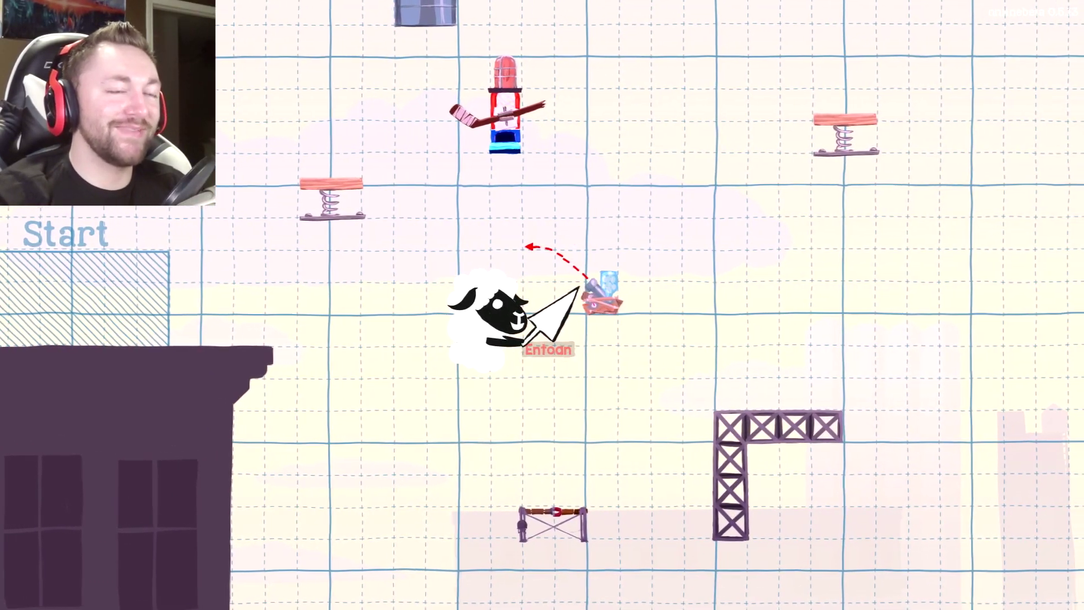
pyautogui.click(593, 276)
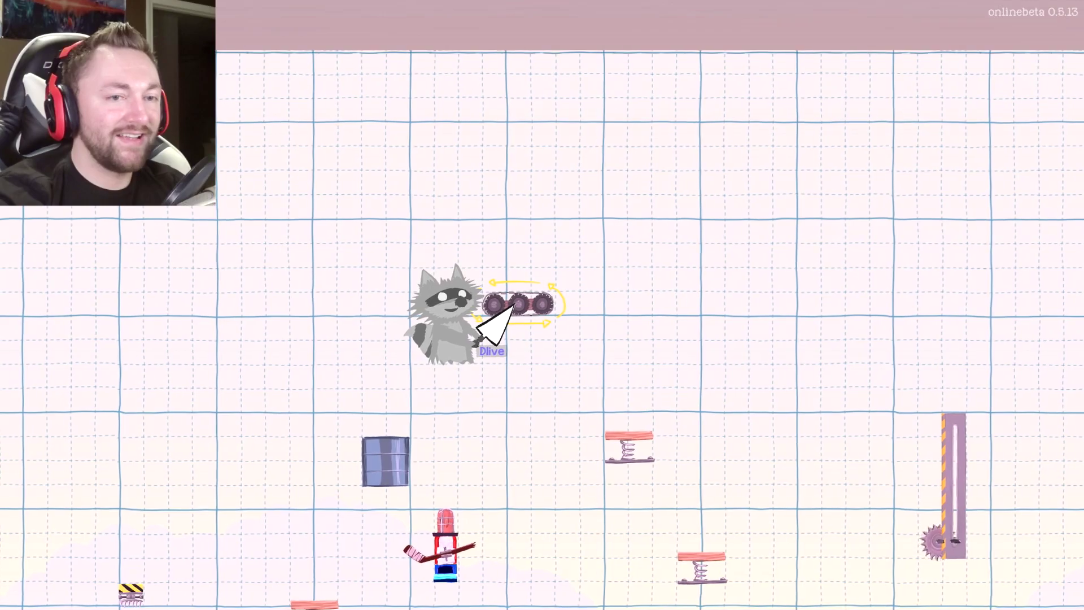
pyautogui.click(546, 305)
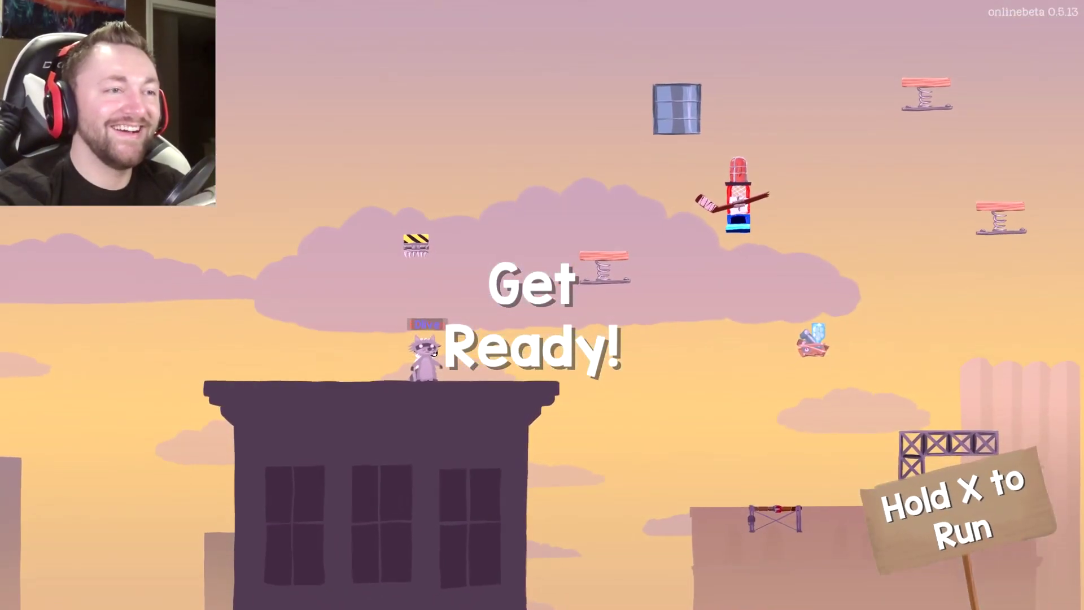